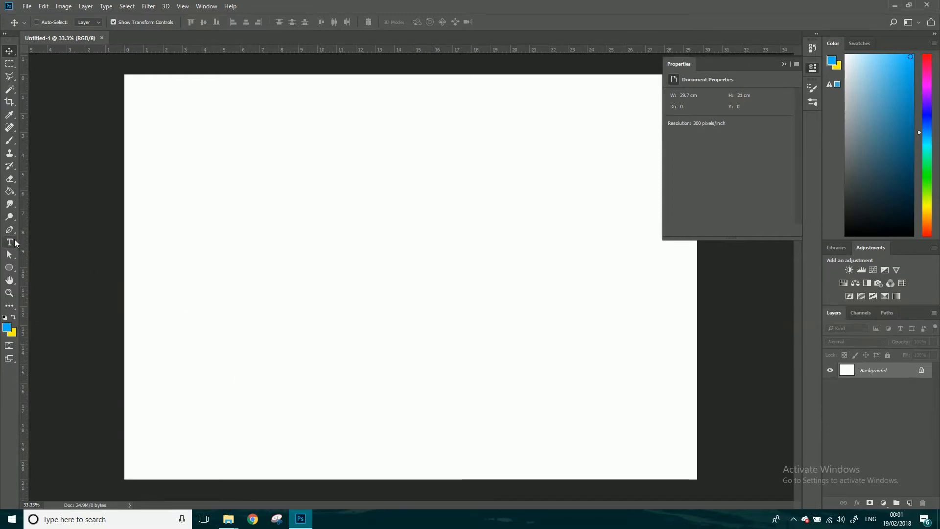
# Add the horizontal text "BLOOD" in 72 pt Eras Medium ITC to the upper part of the canvas
pyautogui.click(8, 243)
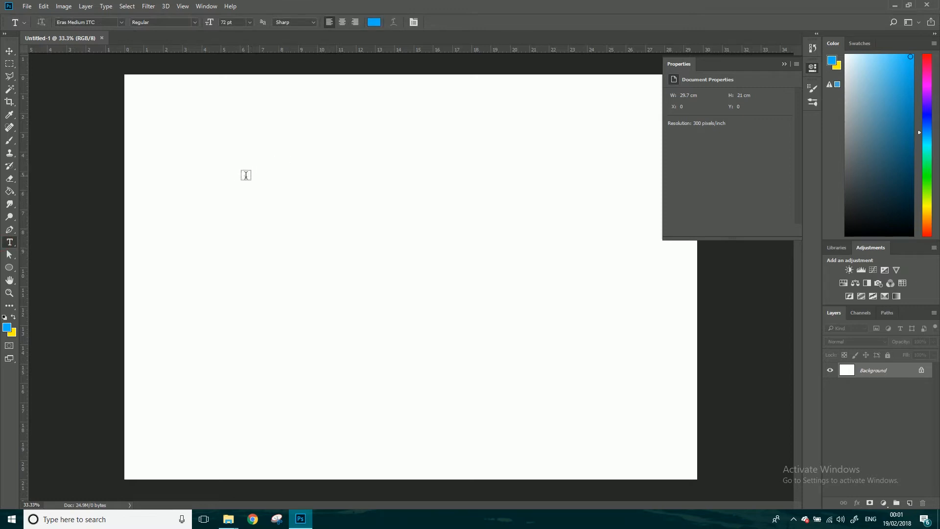
pyautogui.click(248, 175)
pyautogui.write('BLOOD')
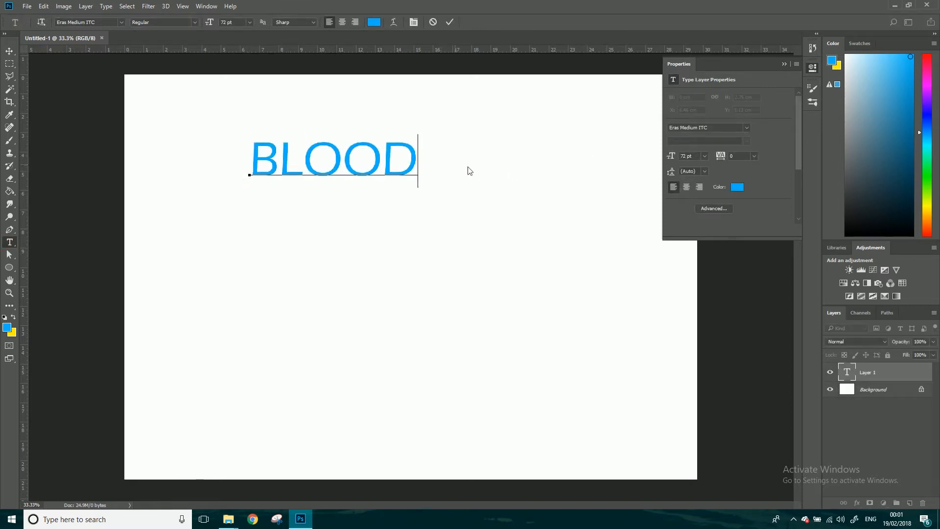
# Recolor the whole word BLOOD to a dark blood red
pyautogui.moveTo(419, 157); pyautogui.dragTo(225, 158)
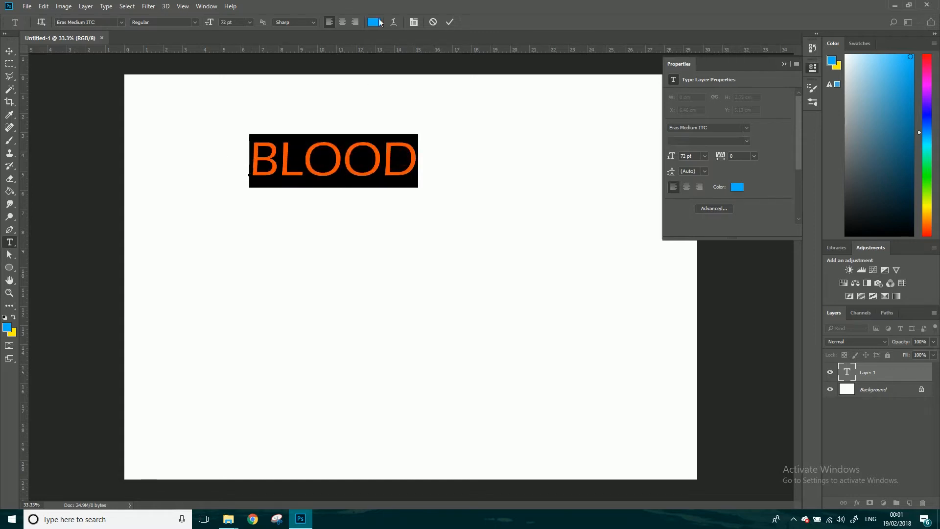
pyautogui.click(929, 58)
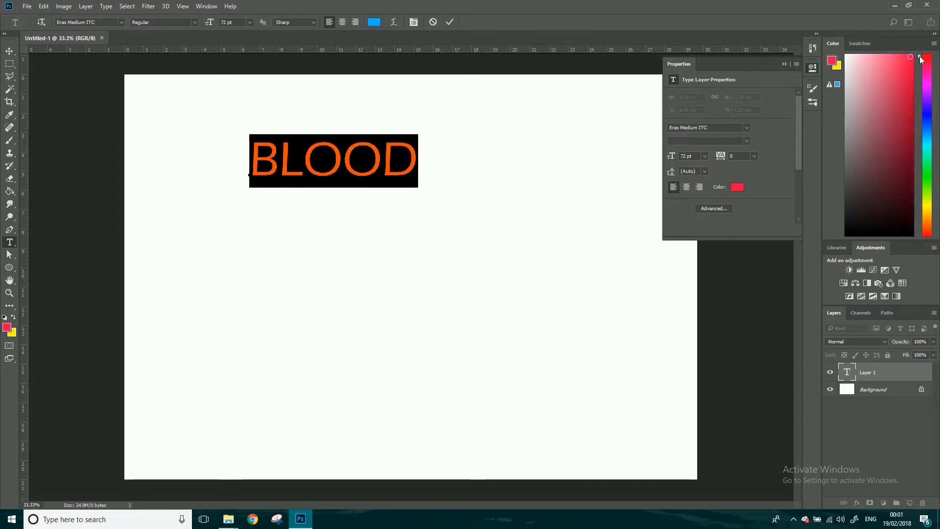
pyautogui.moveTo(911, 93); pyautogui.dragTo(915, 109)
pyautogui.moveTo(919, 57)
pyautogui.mouseDown()
pyautogui.moveTo(918, 72)
pyautogui.moveTo(920, 50)
pyautogui.mouseUp()
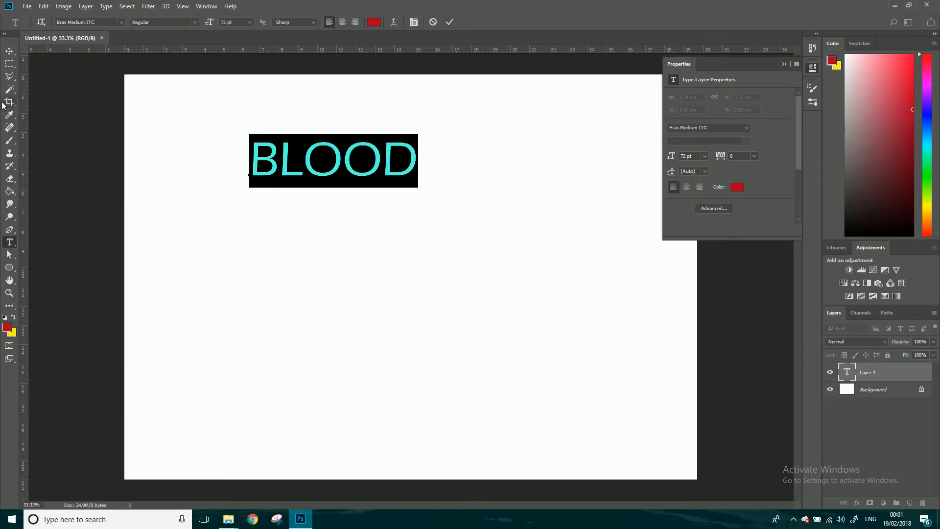
# Scale the BLOOD text up to about 215% and position it across the upper part of the canvas
pyautogui.click(9, 50)
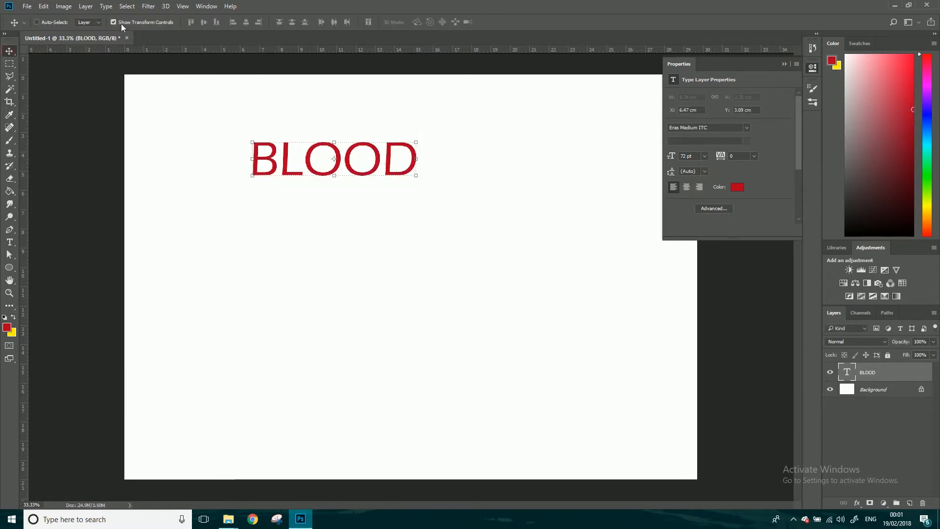
pyautogui.moveTo(421, 180); pyautogui.dragTo(615, 212)
pyautogui.moveTo(374, 134); pyautogui.dragTo(269, 108)
pyautogui.press('Return')
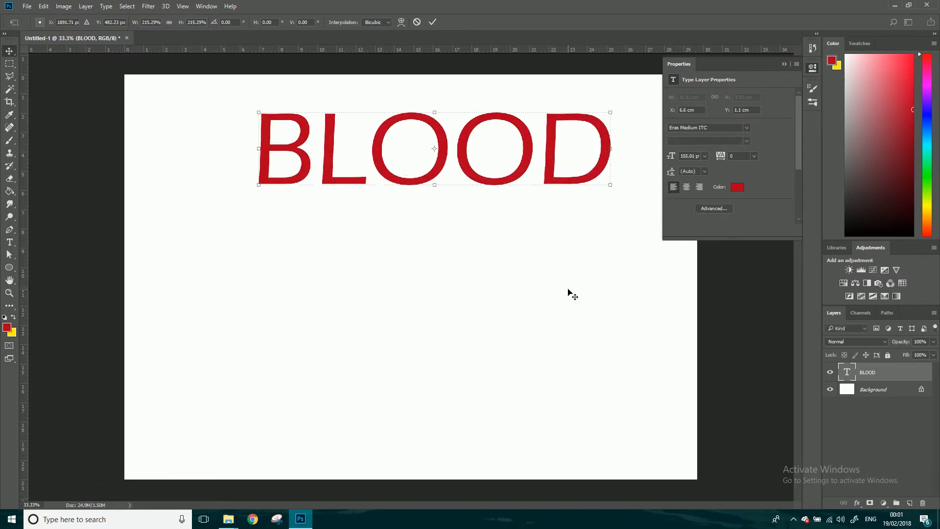
pyautogui.moveTo(474, 173); pyautogui.dragTo(458, 179)
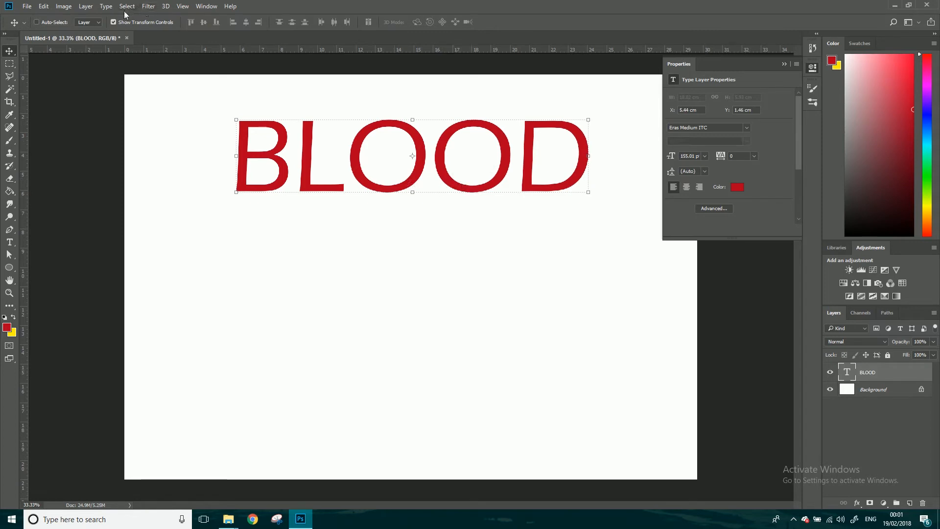
# Convert the BLOOD text to a smart object for the Liquify filter and pull a long drip down from the first O
pyautogui.click(148, 6)
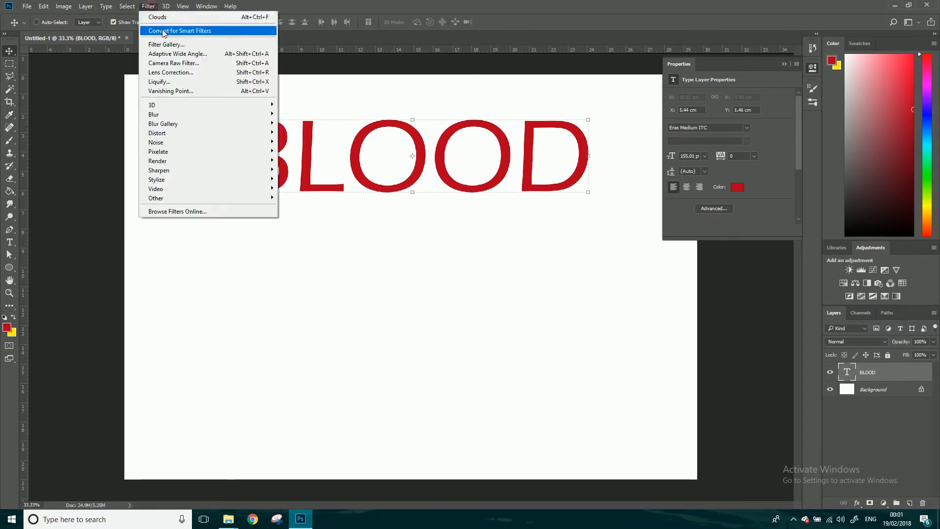
pyautogui.click(172, 82)
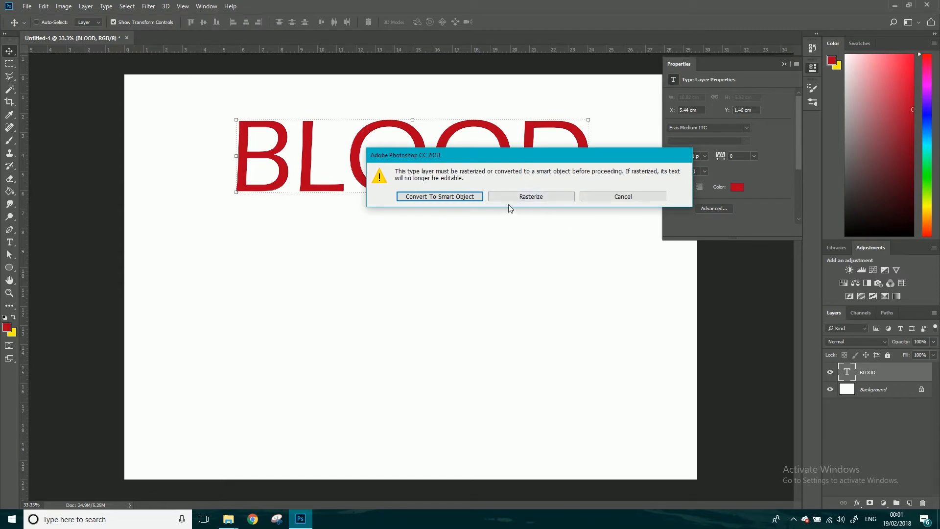
pyautogui.click(464, 199)
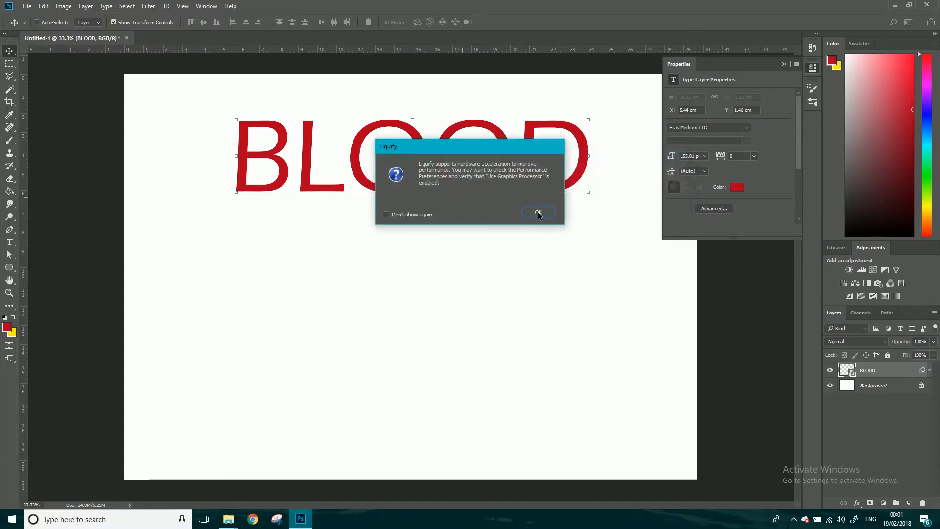
pyautogui.click(537, 213)
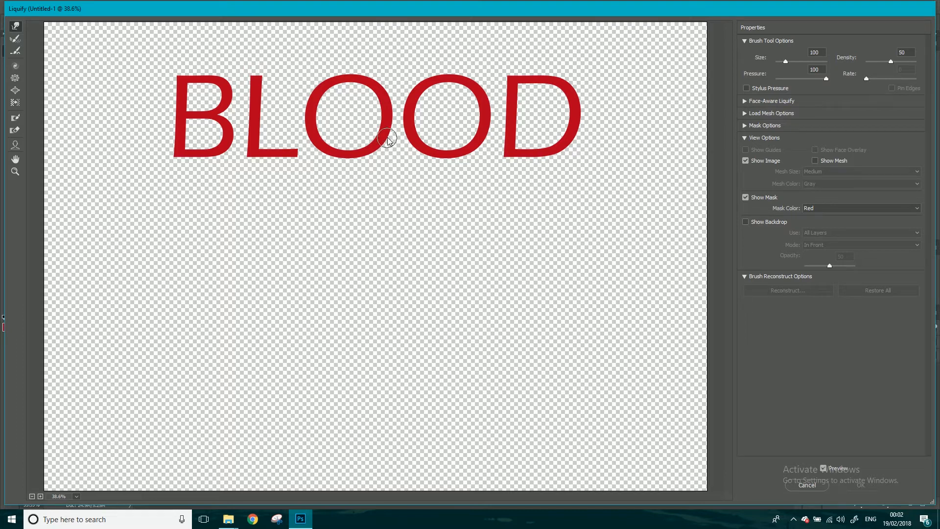
pyautogui.moveTo(383, 147); pyautogui.dragTo(378, 241)
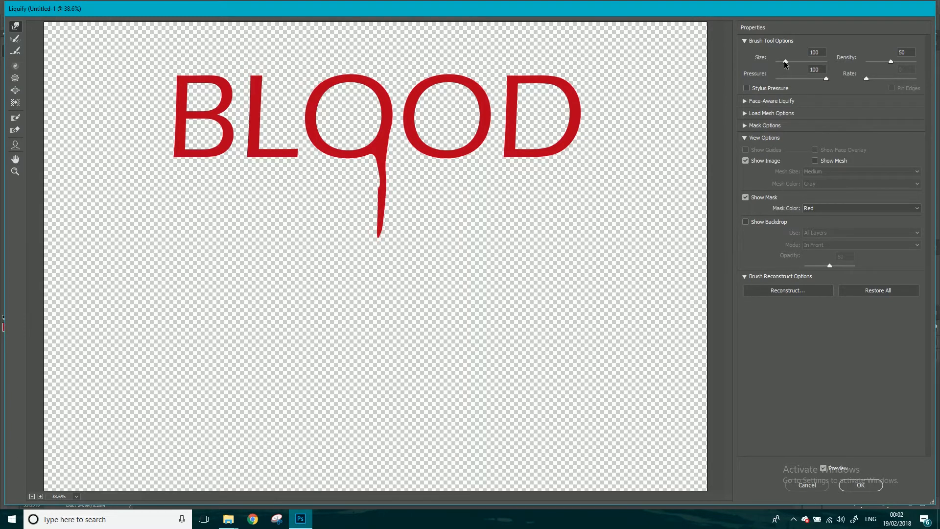
# Try warping the D with a very large Liquify brush of size 1767, and undo the distortion
pyautogui.click(798, 62)
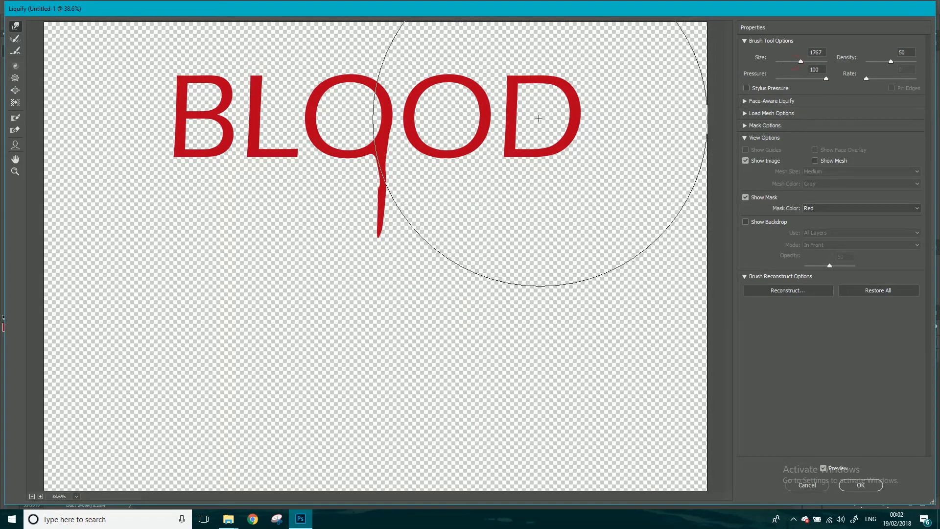
pyautogui.moveTo(539, 126); pyautogui.dragTo(481, 205)
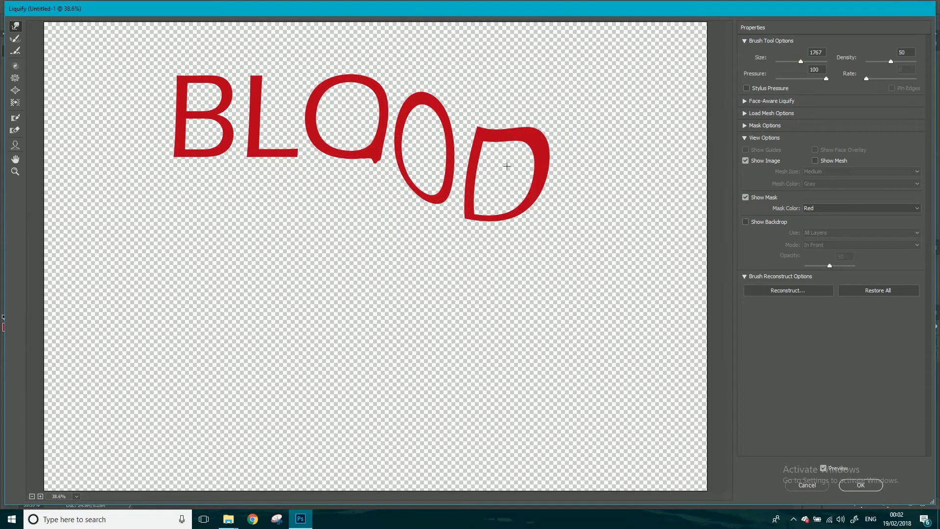
pyautogui.hotkey('ctrl', 'z')
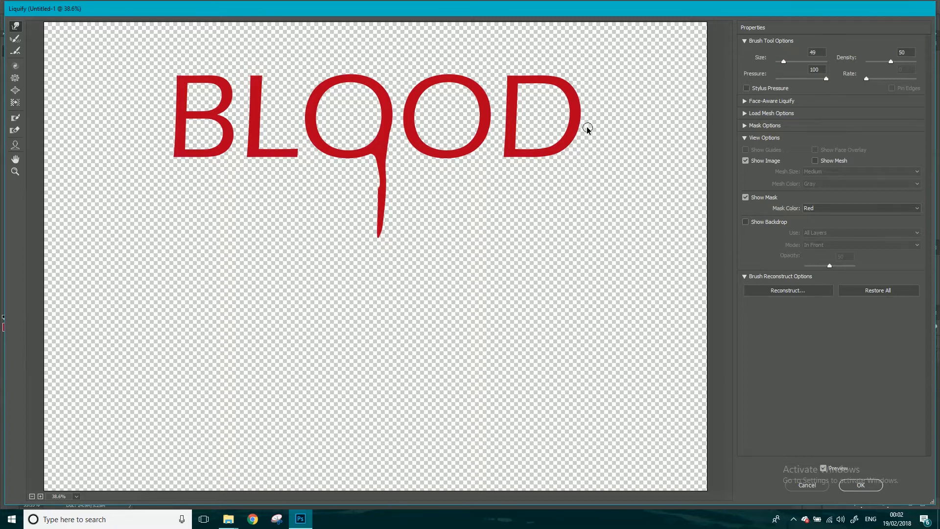
# Try different small brush sizes, warp the D's lower curve outward, and undo the stroke
pyautogui.press(']')
pyautogui.press(']')
pyautogui.press(']')
pyautogui.press(']')
pyautogui.press(']')
pyautogui.press(']')
pyautogui.press(']')
pyautogui.press(']')
pyautogui.press('[')
pyautogui.press('[')
pyautogui.press('[')
pyautogui.moveTo(551, 134); pyautogui.dragTo(594, 181)
pyautogui.hotkey('ctrl', 'z')
# Set the brush density to 43 and the pressure to 100, testing short warp strokes on the D and undoing them
pyautogui.moveTo(890, 60); pyautogui.dragTo(887, 59)
pyautogui.hotkey('ctrl', 'alt', 'z')
pyautogui.moveTo(555, 137)
pyautogui.mouseDown()
pyautogui.moveTo(581, 167)
pyautogui.moveTo(573, 164)
pyautogui.mouseUp()
pyautogui.moveTo(782, 79); pyautogui.dragTo(834, 81)
pyautogui.moveTo(566, 139); pyautogui.dragTo(574, 149)
pyautogui.hotkey('ctrl', 'z')
# Try the Twirl tool on the first O's drip and, at brush size 1000, on the D, and undo the twirls
pyautogui.click(15, 67)
pyautogui.moveTo(378, 234); pyautogui.dragTo(370, 232)
pyautogui.press(']')
pyautogui.press(']')
pyautogui.press(']')
pyautogui.press(']')
pyautogui.press(']')
pyautogui.press(']')
pyautogui.press(']')
pyautogui.press(']')
pyautogui.moveTo(368, 230); pyautogui.dragTo(376, 232)
pyautogui.moveTo(547, 121); pyautogui.dragTo(537, 116)
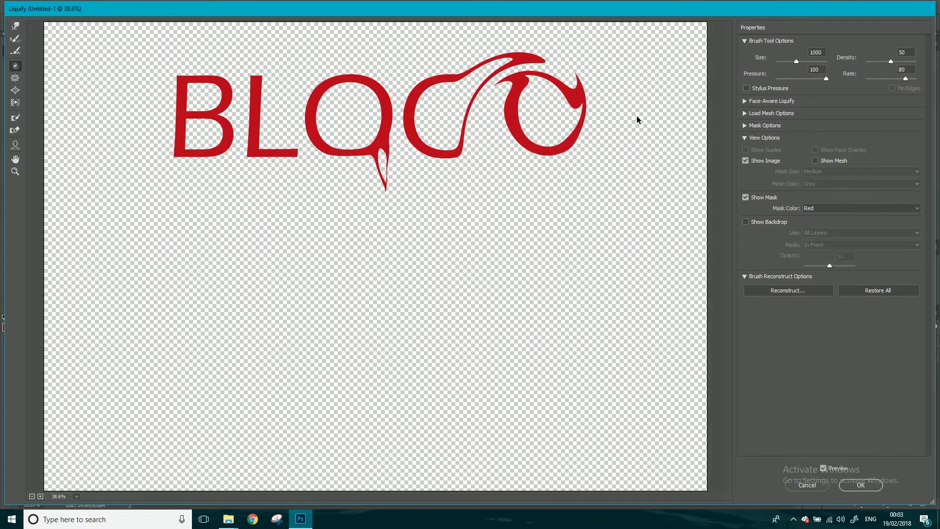
pyautogui.hotkey('ctrl', 'alt', 'z')
pyautogui.hotkey('ctrl', 'alt', 'z')
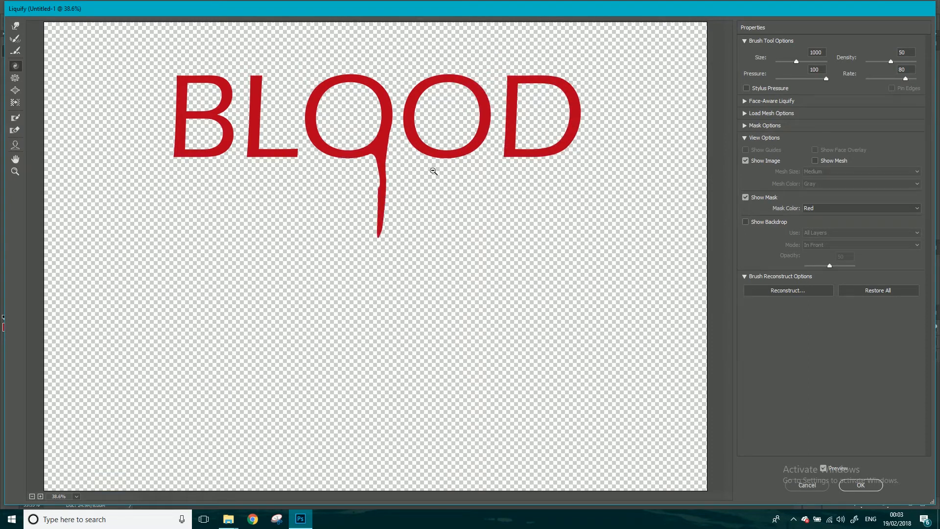
# Try the Pucker tool with a size 300 brush between the B and the L, and undo the strokes
pyautogui.click(15, 78)
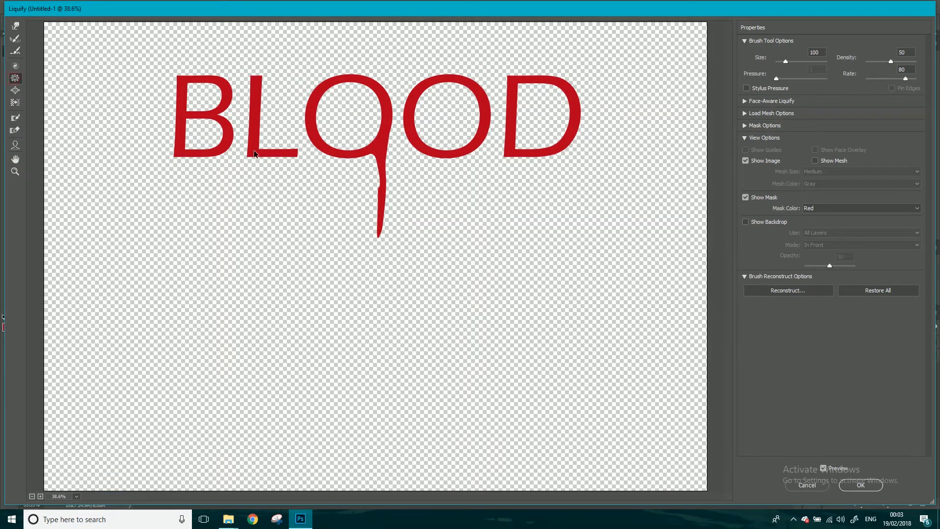
pyautogui.press(']')
pyautogui.press(']')
pyautogui.press(']')
pyautogui.press(']')
pyautogui.press(']')
pyautogui.press(']')
pyautogui.moveTo(231, 112)
pyautogui.mouseDown()
pyautogui.moveTo(252, 104)
pyautogui.moveTo(241, 89)
pyautogui.moveTo(239, 113)
pyautogui.mouseUp()
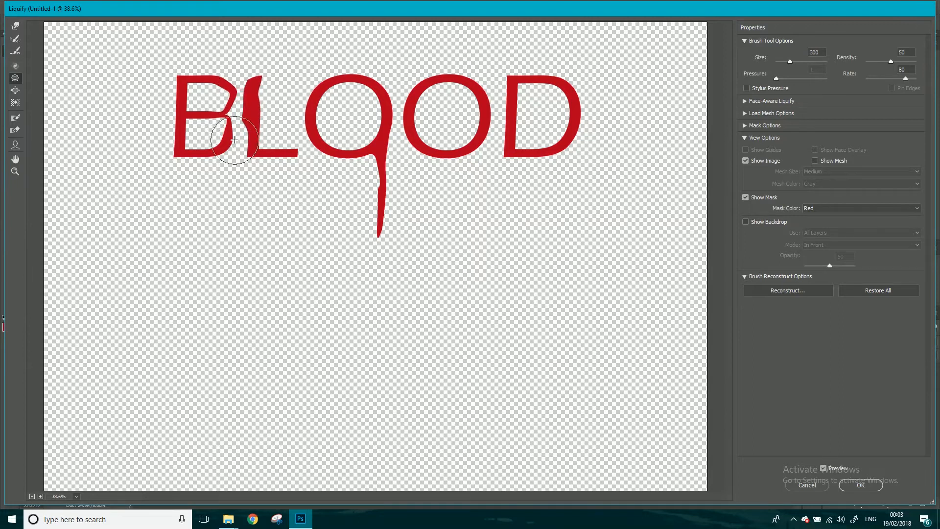
pyautogui.moveTo(233, 144); pyautogui.dragTo(235, 143)
pyautogui.hotkey('ctrl', 'alt', 'z')
pyautogui.hotkey('ctrl', 'alt', 'z')
# Try the Bloat tool with a size 100 brush on the B's stem, and undo it
pyautogui.click(16, 90)
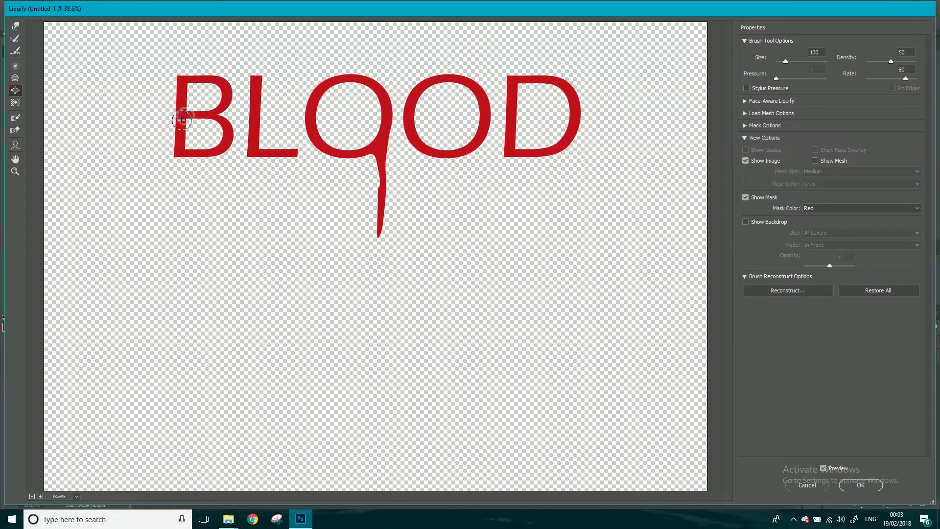
pyautogui.moveTo(183, 114); pyautogui.dragTo(178, 117)
pyautogui.press('alt')
pyautogui.hotkey('ctrl', 'z')
# With the Forward Warp tool at size 100, pull long drips from the B's base and the L's stem, plus a short one from the L's foot
pyautogui.click(15, 25)
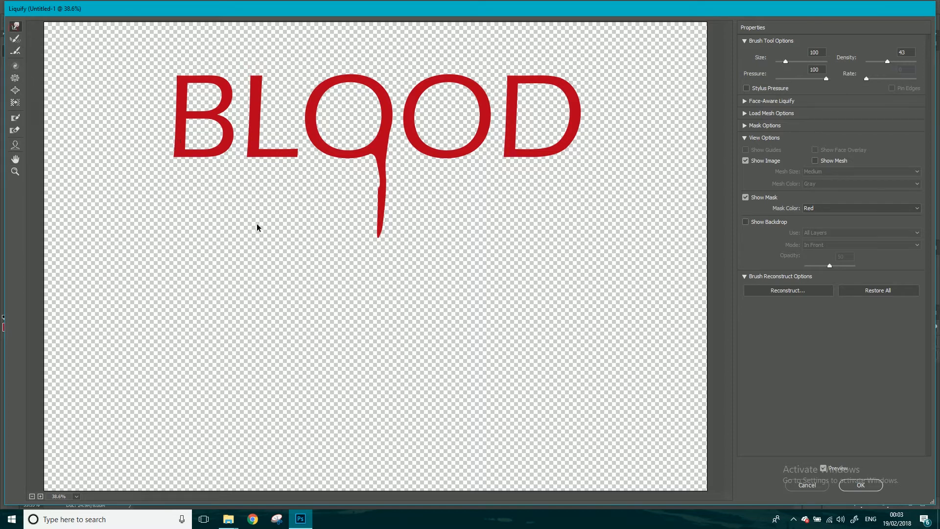
pyautogui.moveTo(228, 145); pyautogui.dragTo(221, 214)
pyautogui.moveTo(179, 152); pyautogui.dragTo(177, 216)
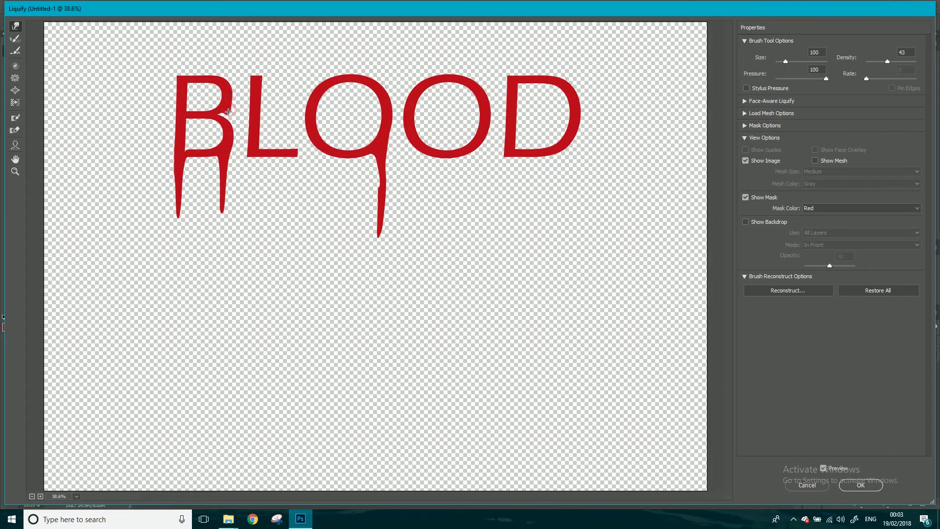
pyautogui.moveTo(253, 153); pyautogui.dragTo(253, 218)
pyautogui.moveTo(288, 153); pyautogui.dragTo(284, 166)
# Pull a long drip from the left side of the first O and short drips from its upper and lower curves
pyautogui.moveTo(310, 126)
pyautogui.mouseDown()
pyautogui.moveTo(309, 150)
pyautogui.moveTo(308, 112)
pyautogui.moveTo(313, 188)
pyautogui.mouseUp()
pyautogui.moveTo(304, 147); pyautogui.dragTo(314, 203)
pyautogui.moveTo(360, 76); pyautogui.dragTo(358, 100)
pyautogui.moveTo(345, 155); pyautogui.dragTo(345, 167)
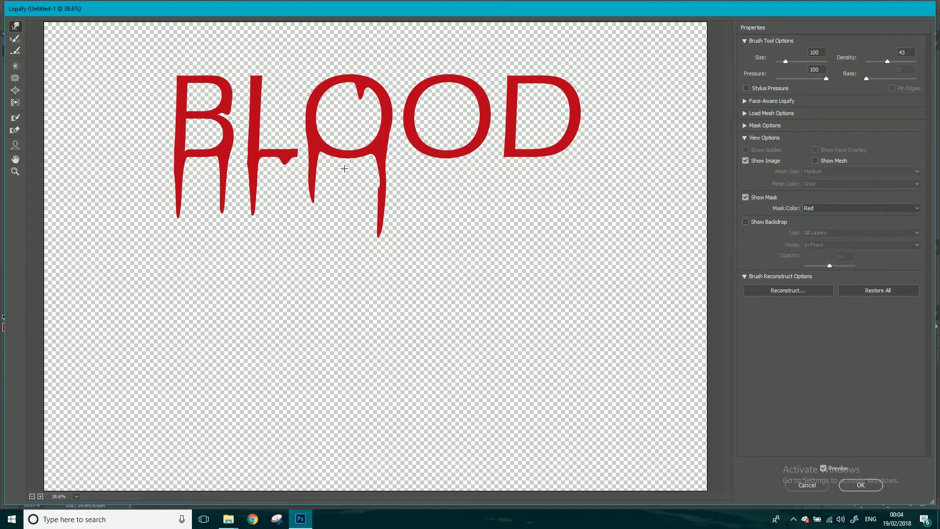
# Pull drips down from both sides, the lower curve and the upper inner edge of the second O
pyautogui.moveTo(481, 110); pyautogui.dragTo(478, 186)
pyautogui.moveTo(409, 130)
pyautogui.mouseDown()
pyautogui.moveTo(408, 181)
pyautogui.moveTo(408, 162)
pyautogui.moveTo(444, 169)
pyautogui.mouseUp()
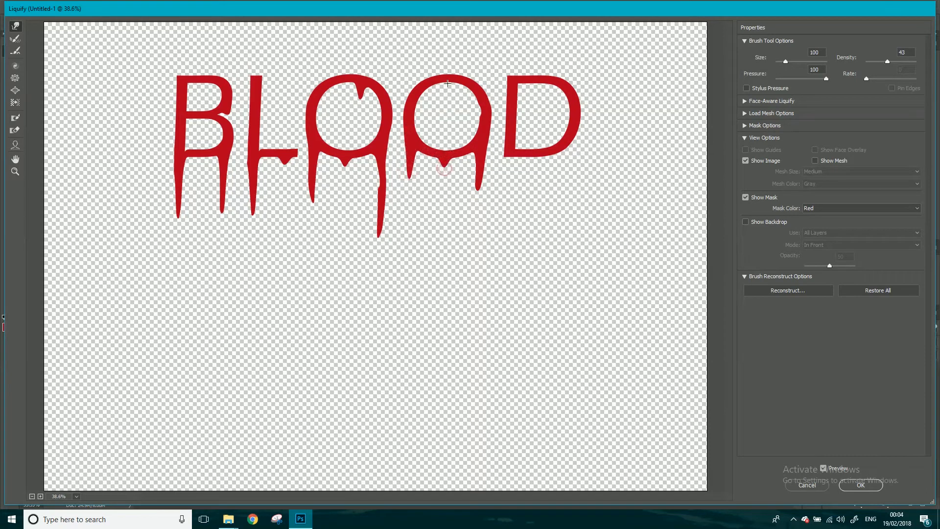
pyautogui.moveTo(466, 84); pyautogui.dragTo(464, 118)
# Pull long drips from both sides of the D and short ones from its upper and lower edges, and apply the Liquify filter
pyautogui.moveTo(569, 148); pyautogui.dragTo(564, 192)
pyautogui.moveTo(571, 186)
pyautogui.mouseDown()
pyautogui.moveTo(566, 242)
pyautogui.moveTo(567, 206)
pyautogui.moveTo(564, 229)
pyautogui.mouseUp()
pyautogui.moveTo(507, 151); pyautogui.dragTo(508, 247)
pyautogui.moveTo(534, 76); pyautogui.dragTo(533, 94)
pyautogui.moveTo(537, 157); pyautogui.dragTo(536, 172)
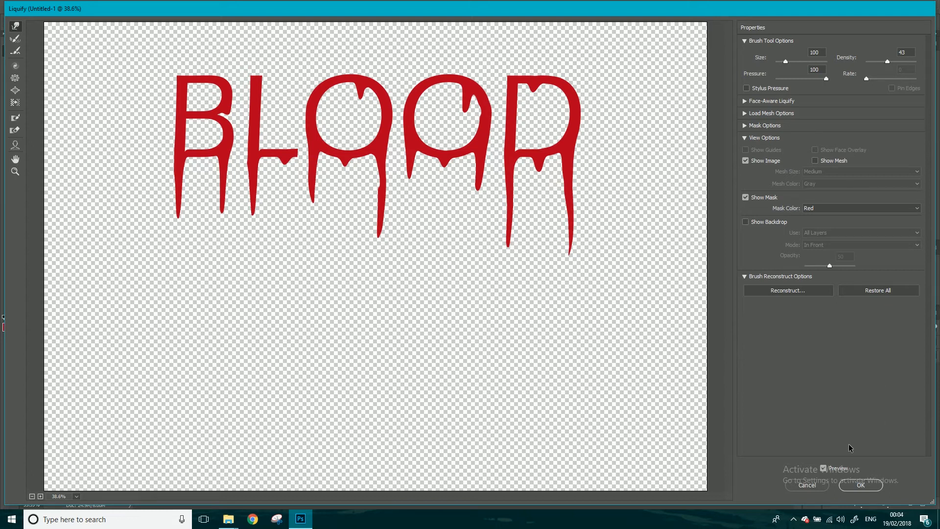
pyautogui.click(870, 485)
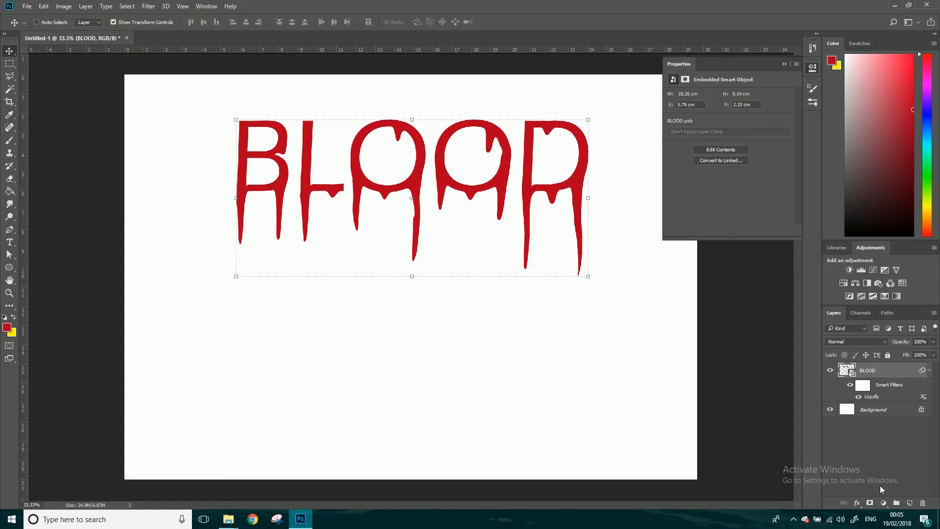
# Open the BLOOD smart object's contents to view the original undistorted text
pyautogui.doubleClick(846, 371)
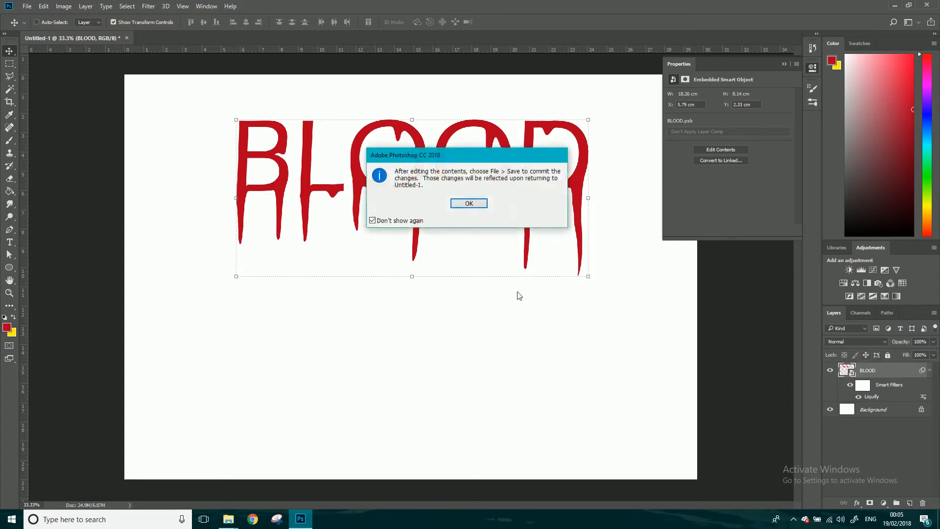
pyautogui.click(469, 203)
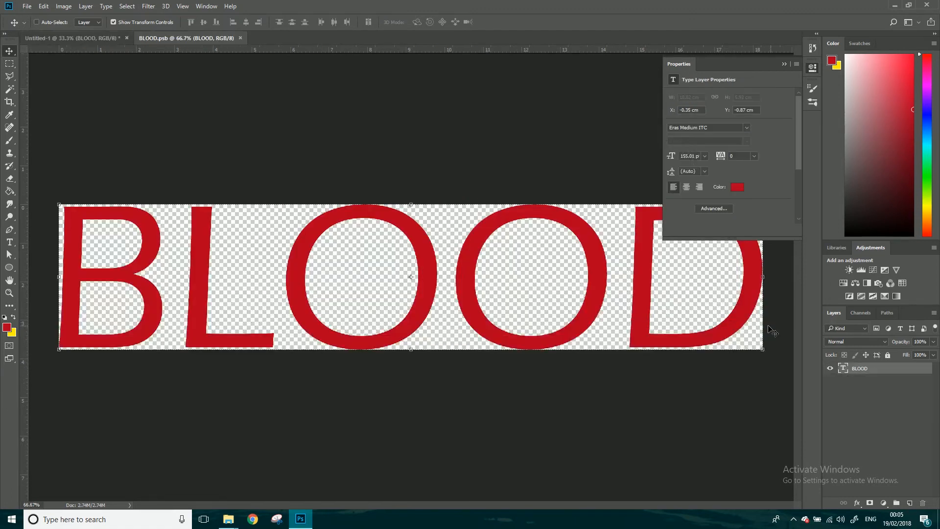
pyautogui.click(112, 39)
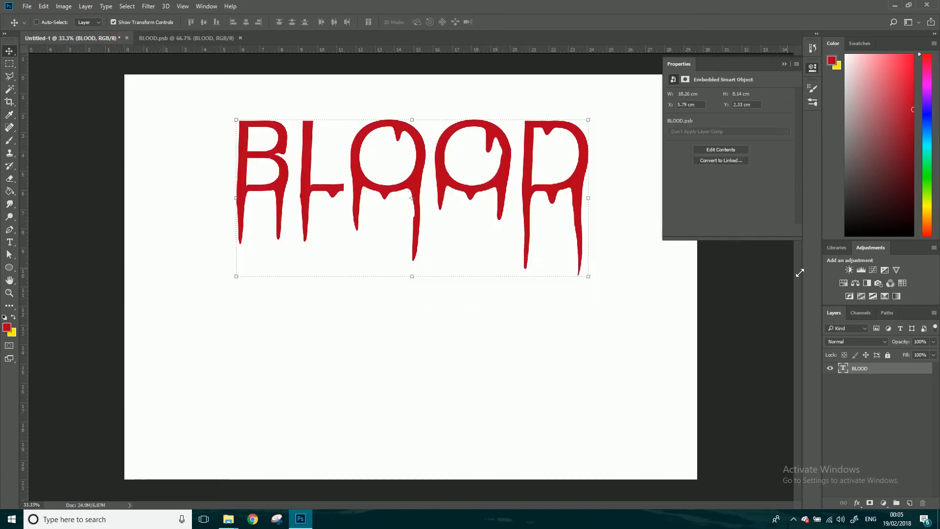
pyautogui.rightClick(868, 372)
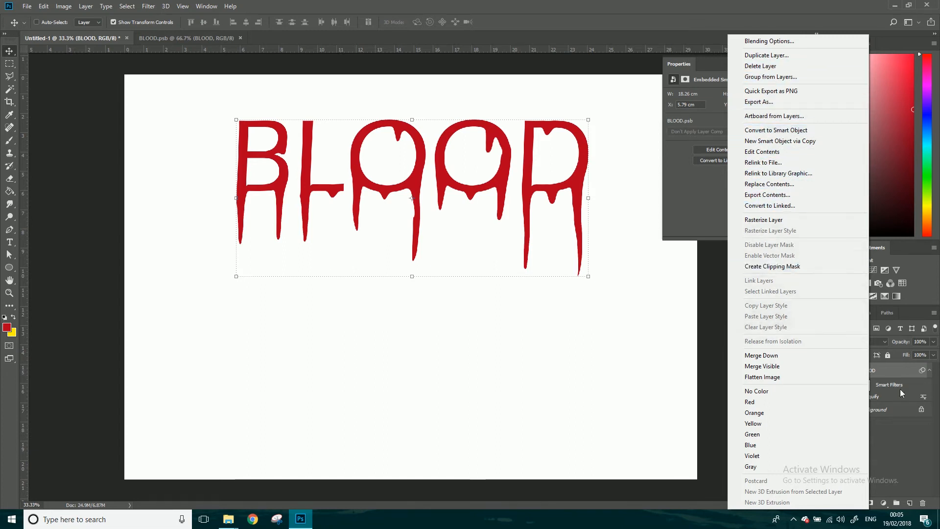
pyautogui.click(903, 442)
pyautogui.click(902, 442)
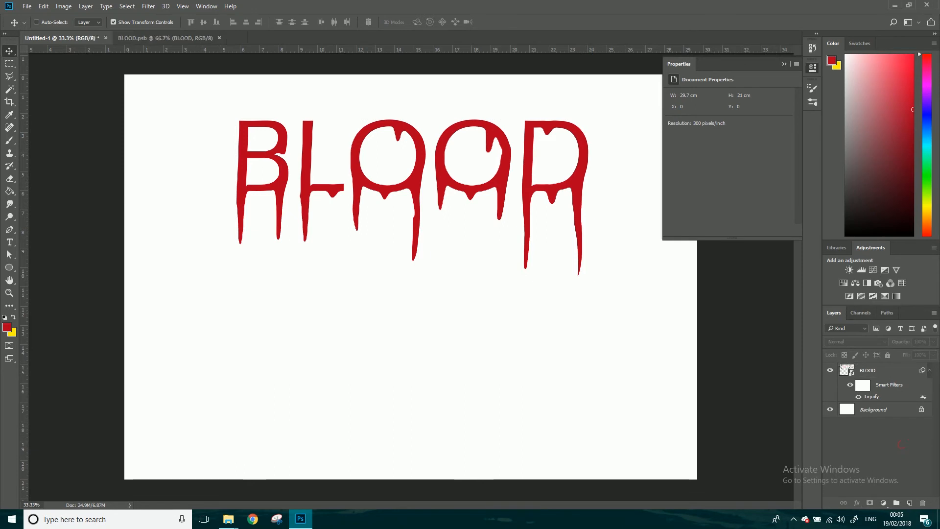
pyautogui.doubleClick(845, 371)
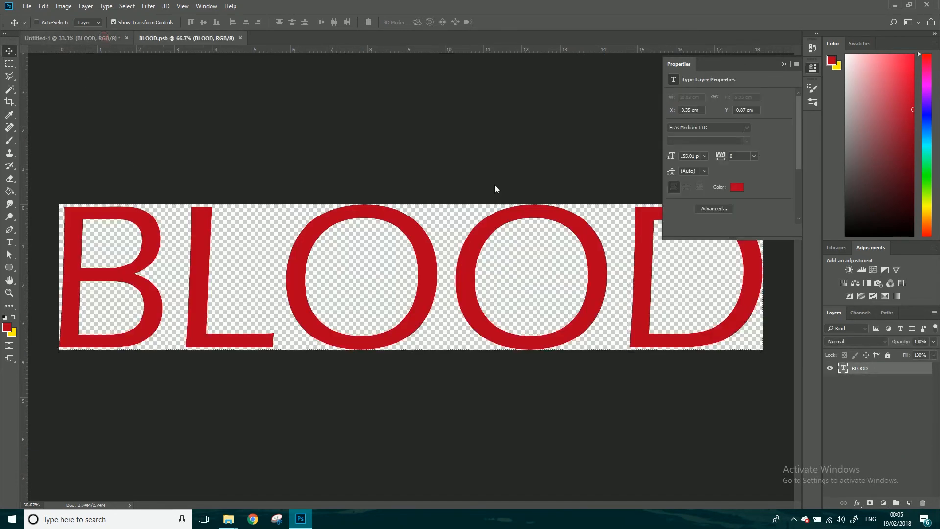
# Return to the Untitled-1 document and rasterize the BLOOD smart object layer
pyautogui.click(104, 38)
pyautogui.rightClick(865, 371)
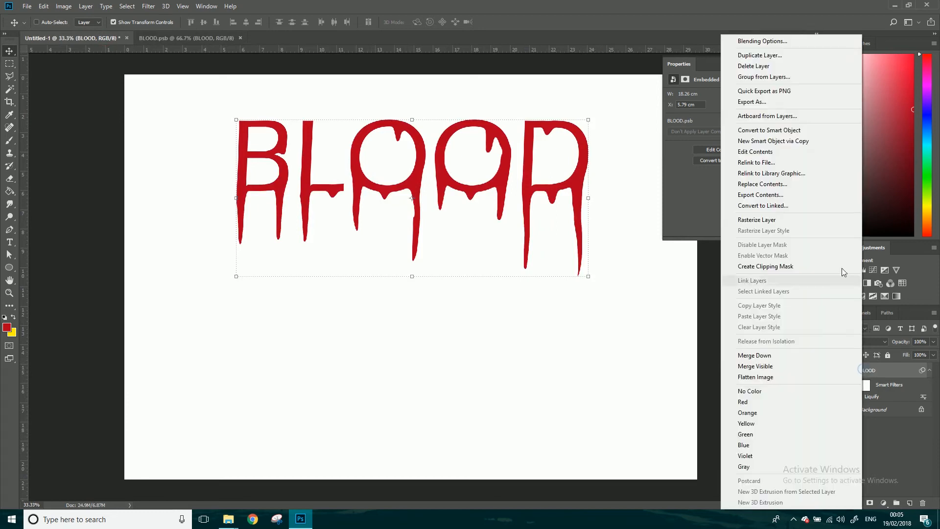
pyautogui.click(769, 220)
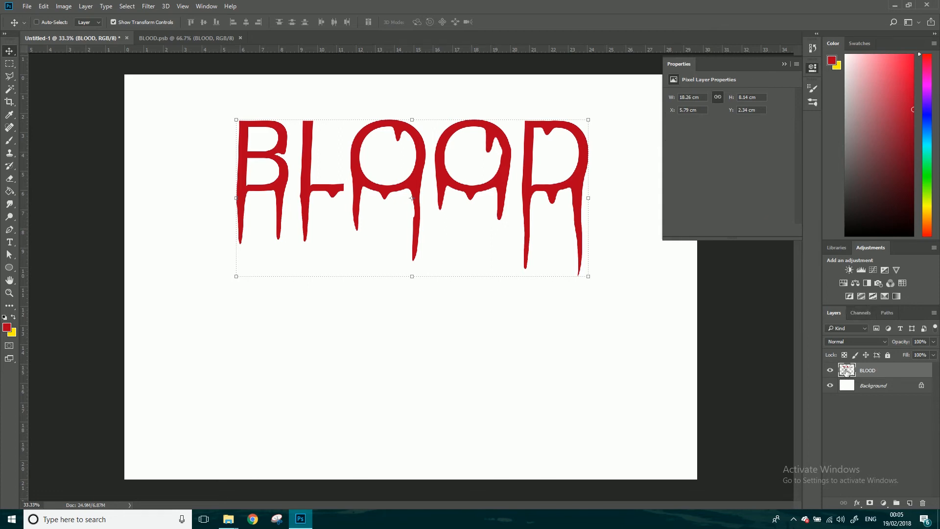
# Add a Bevel & Emboss effect to the BLOOD layer with 95% depth, 100% highlight opacity and 0% shadow opacity
pyautogui.doubleClick(846, 371)
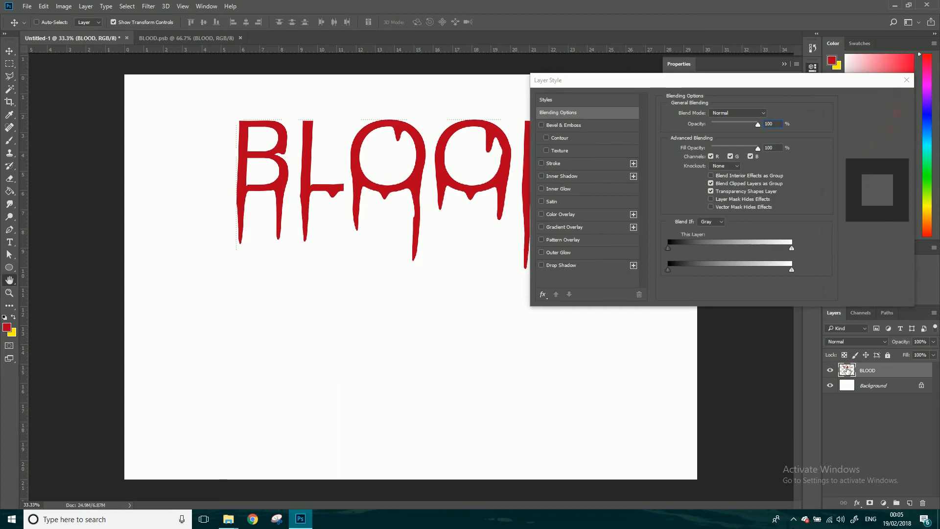
pyautogui.click(551, 125)
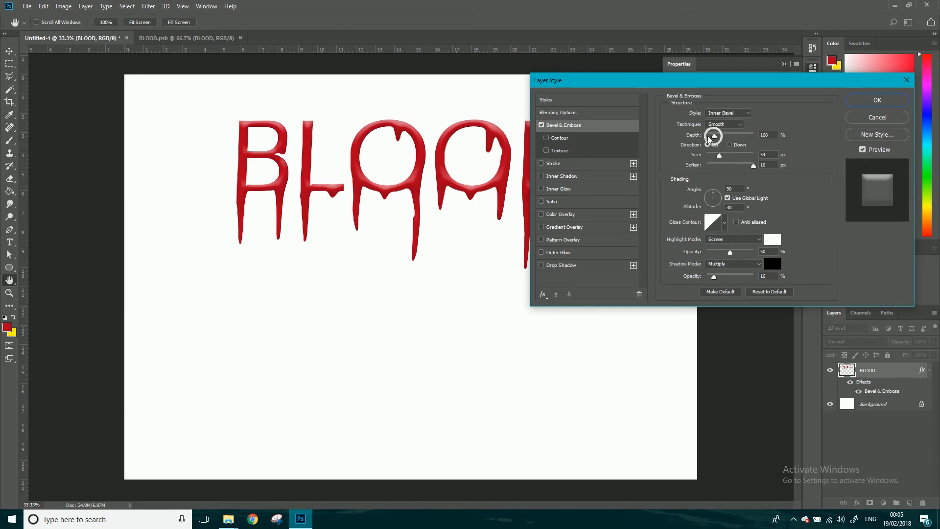
pyautogui.moveTo(715, 134)
pyautogui.mouseDown()
pyautogui.moveTo(724, 135)
pyautogui.moveTo(709, 135)
pyautogui.mouseUp()
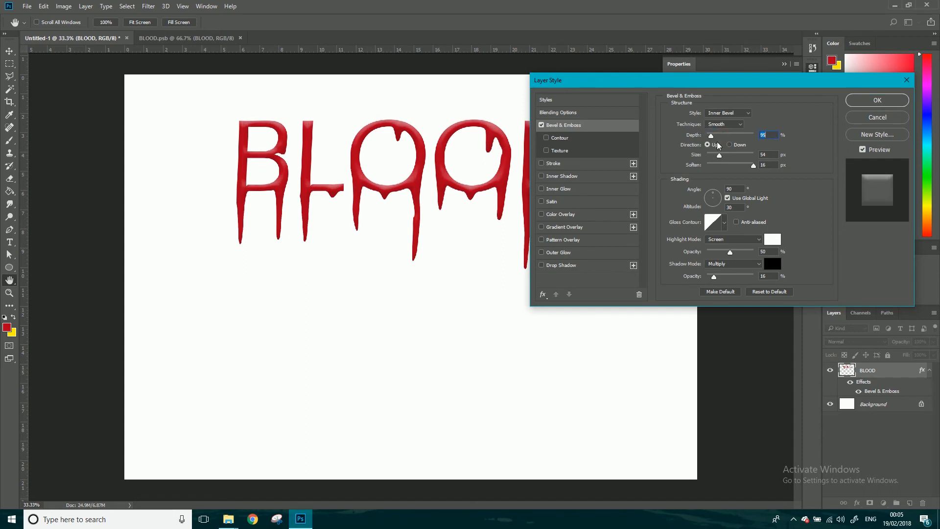
pyautogui.moveTo(730, 252); pyautogui.dragTo(762, 251)
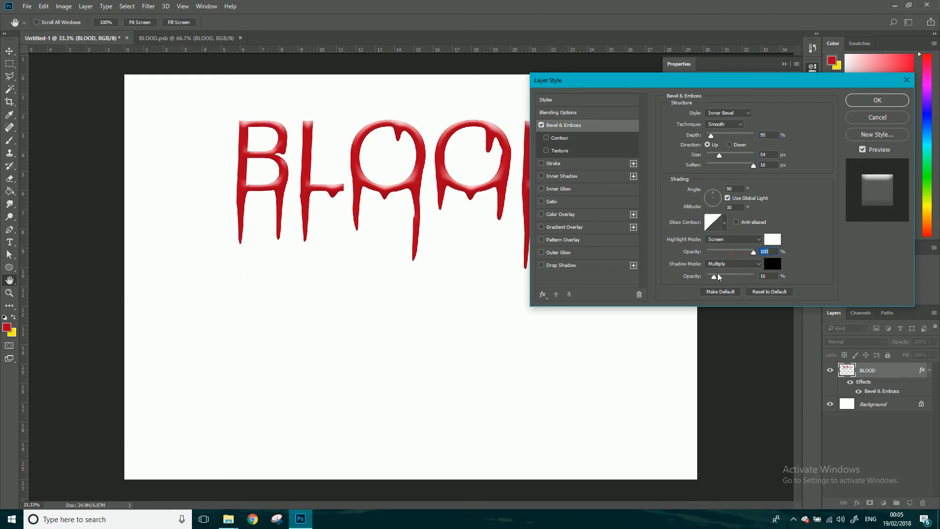
pyautogui.moveTo(714, 276); pyautogui.dragTo(706, 277)
# Add a bevel texture with 652% scale and +63% depth, apply the layer style, and toggle the effect off and on to compare
pyautogui.click(558, 151)
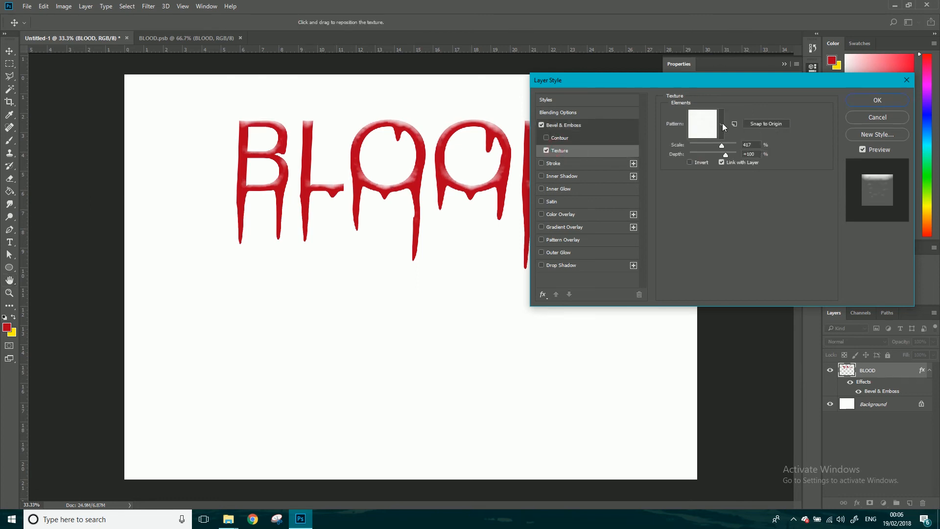
pyautogui.moveTo(721, 145)
pyautogui.mouseDown()
pyautogui.moveTo(732, 148)
pyautogui.moveTo(721, 156)
pyautogui.mouseUp()
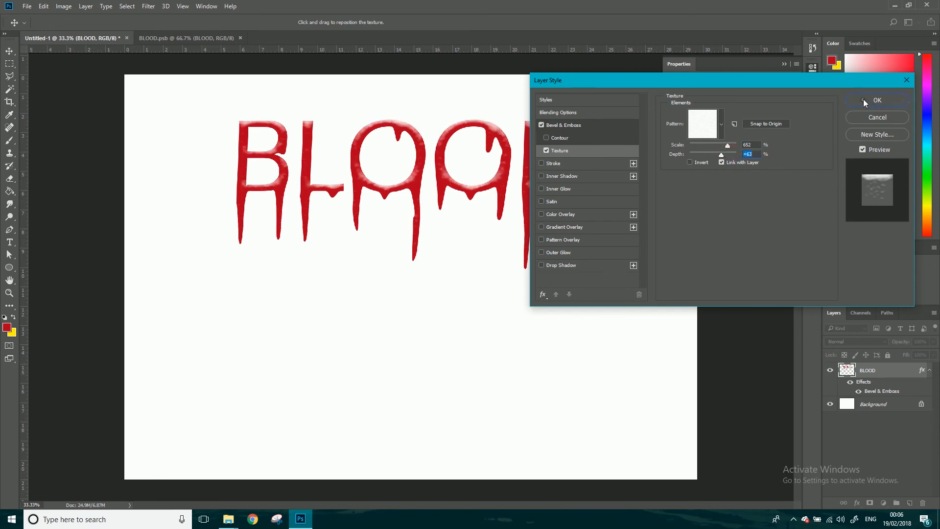
pyautogui.click(862, 99)
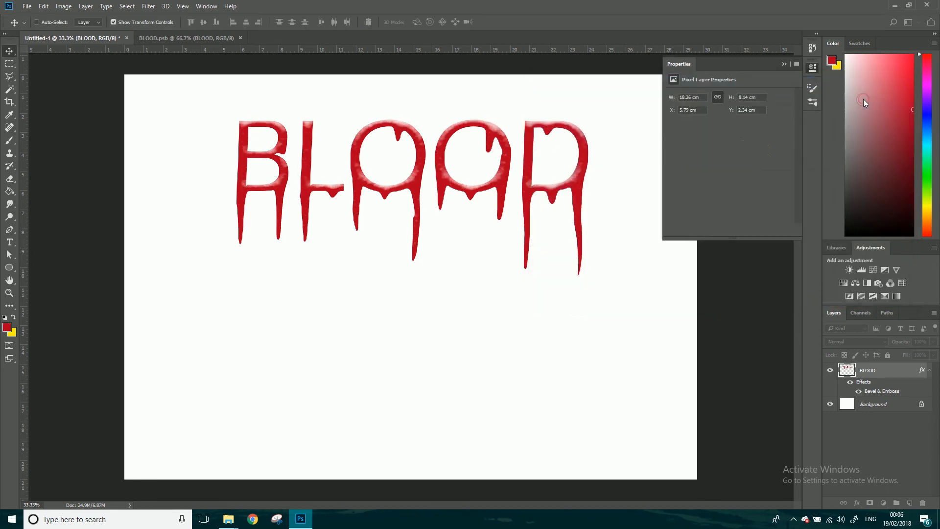
pyautogui.click(857, 391)
pyautogui.click(858, 391)
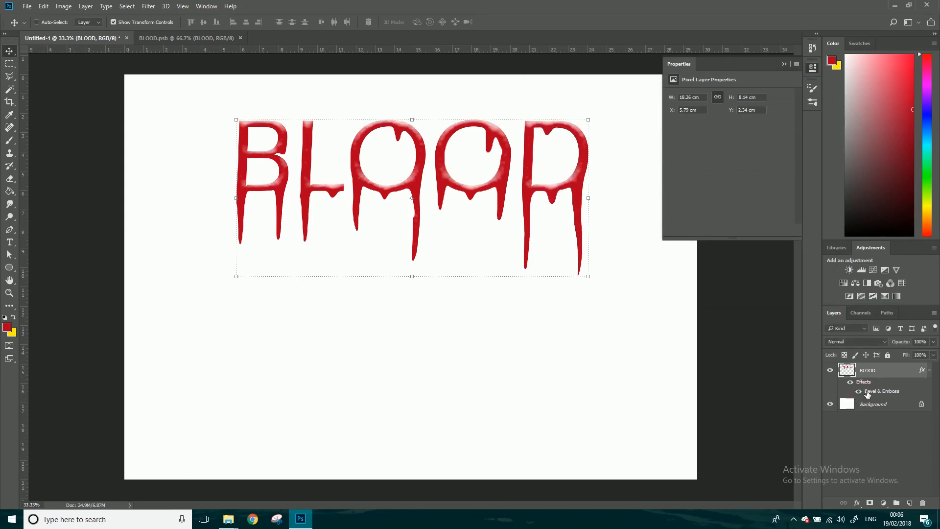